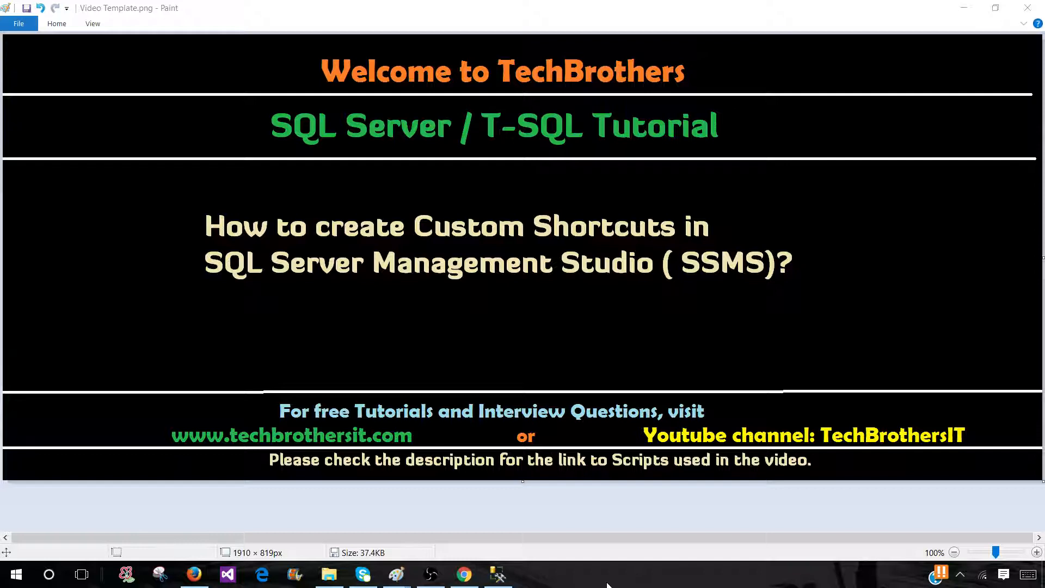
- Switch from Paint to SQL Server Management Studio via the taskbar
{"action": "left_click", "coordinate": [498, 575]}
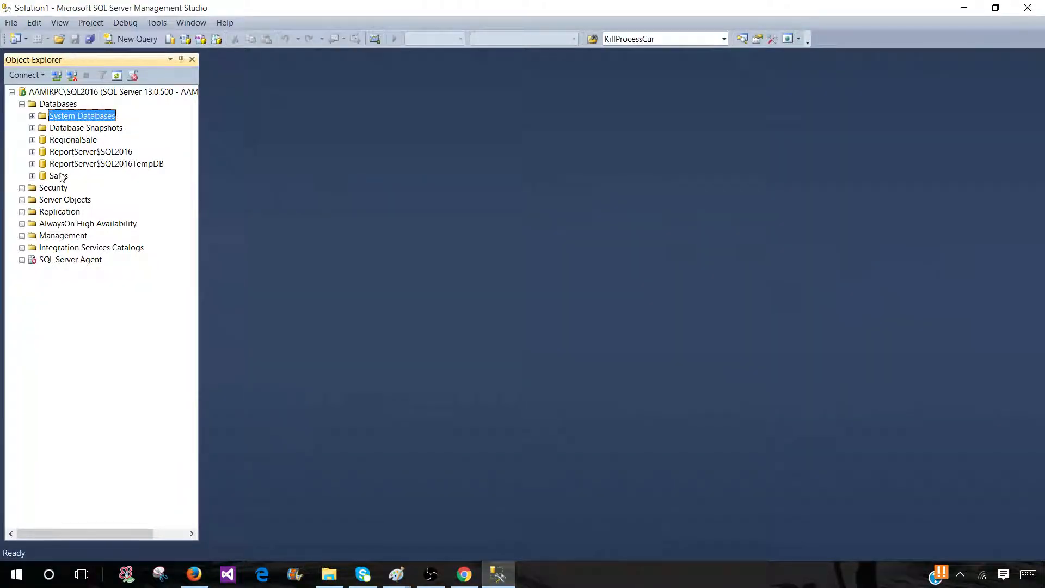
- Run sp_who2 in a new query window to list the server's sessions, then select the Sales database
{"action": "left_click", "coordinate": [138, 39]}
{"action": "type", "text": "sp"}
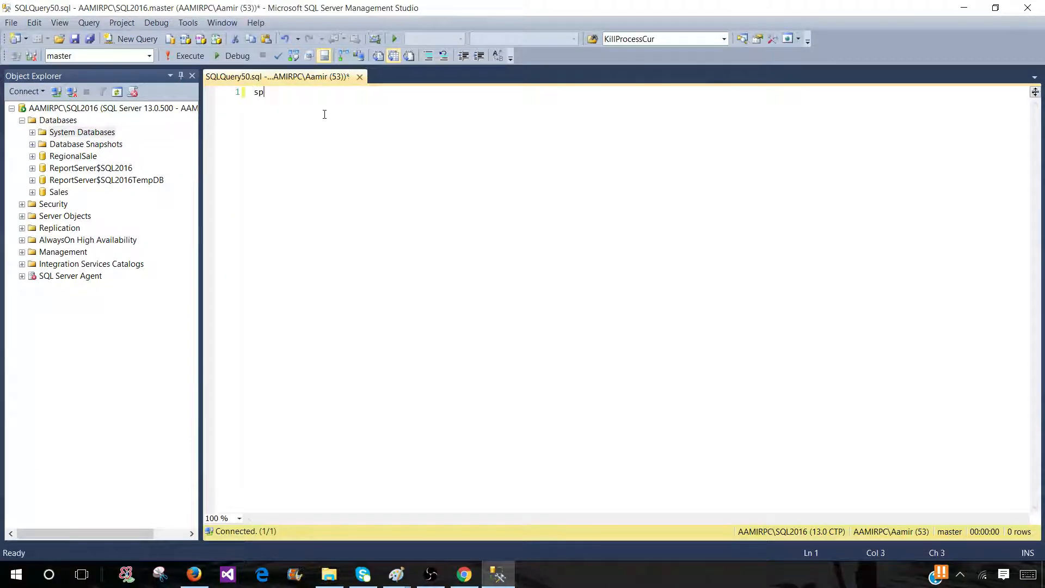
{"action": "type", "text": "_who"}
{"action": "type", "text": "2"}
{"action": "key", "text": "F5"}
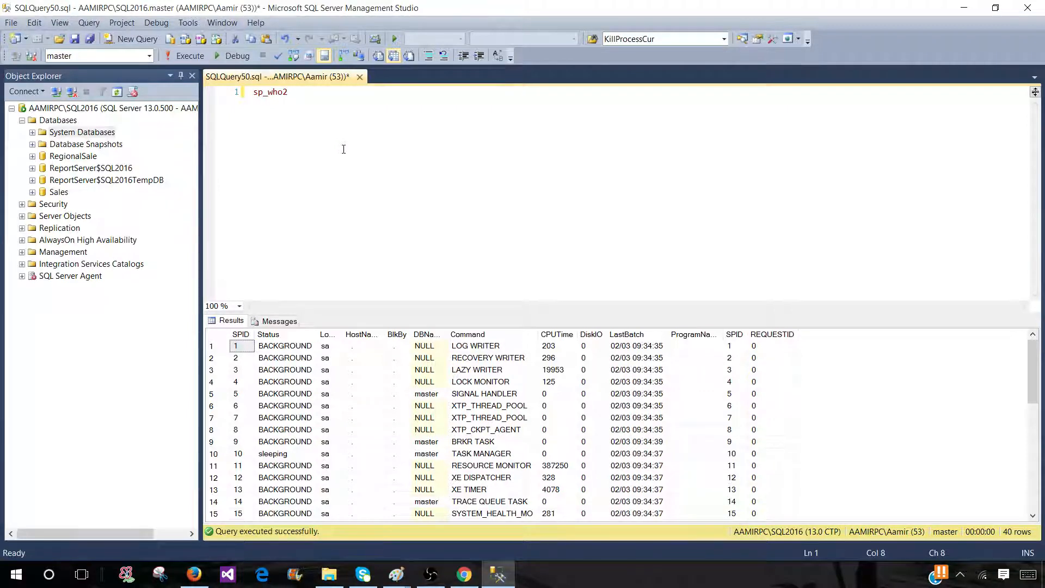
{"action": "key", "text": "shift+Home"}
{"action": "left_click", "coordinate": [308, 106]}
{"action": "left_click_drag", "start_coordinate": [291, 92], "coordinate": [252, 96]}
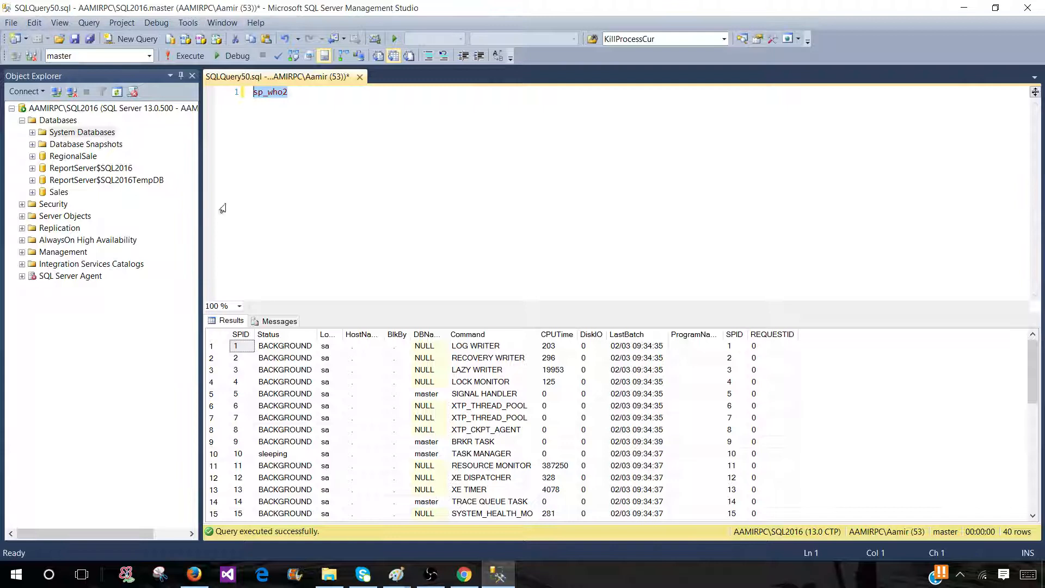
{"action": "left_click", "coordinate": [59, 192]}
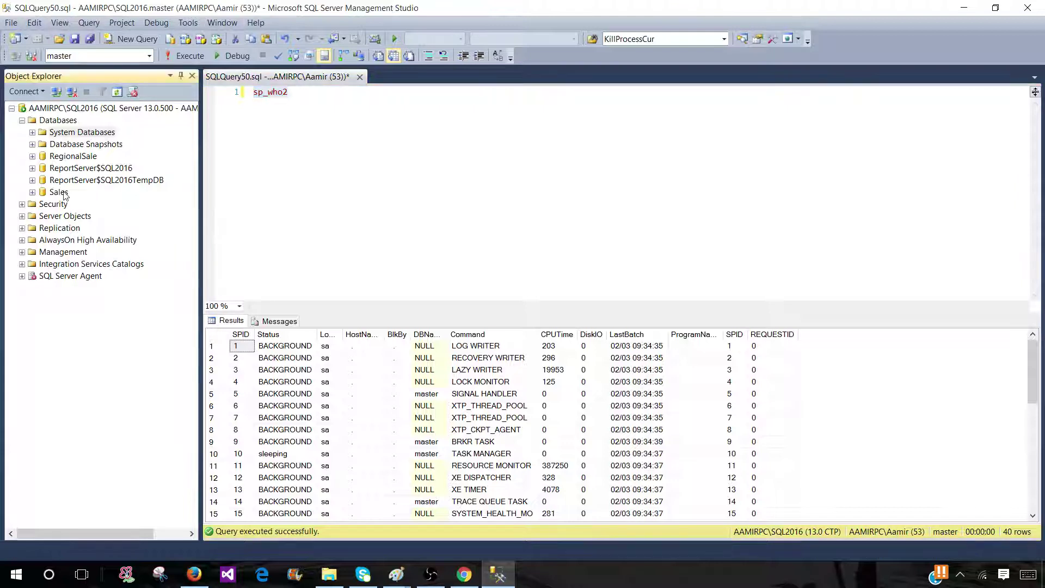
- Expand Sales > Programmability > Stored Procedures and select dbo.usp_TotalSale
{"action": "left_click", "coordinate": [33, 191]}
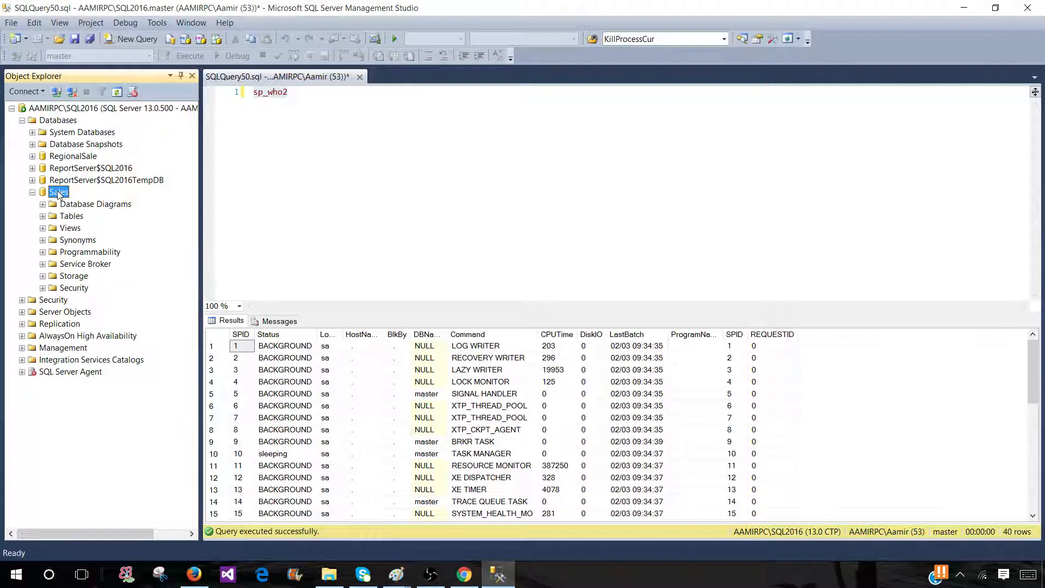
{"action": "double_click", "coordinate": [89, 251]}
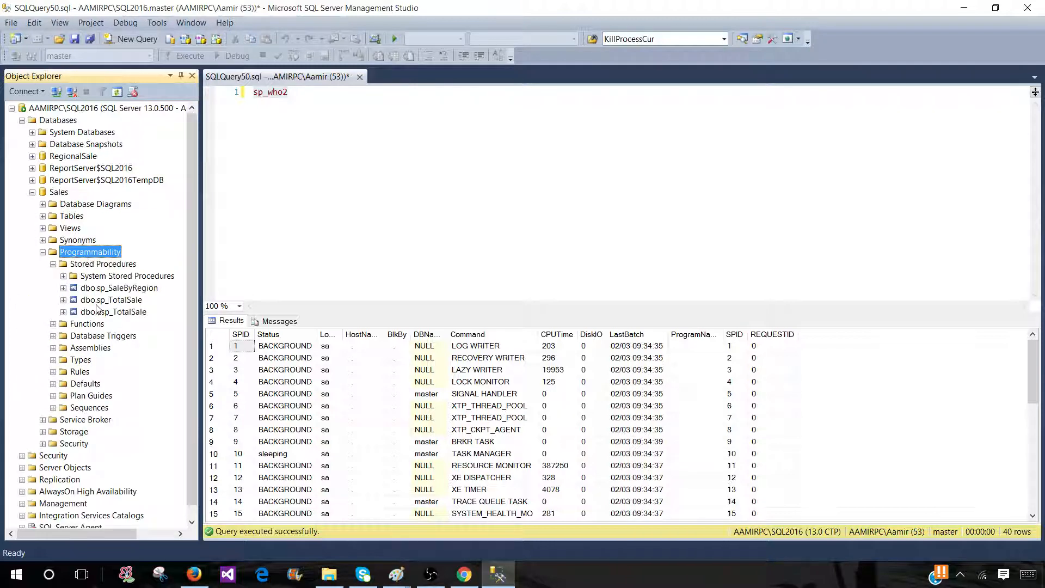
{"action": "left_click", "coordinate": [113, 312]}
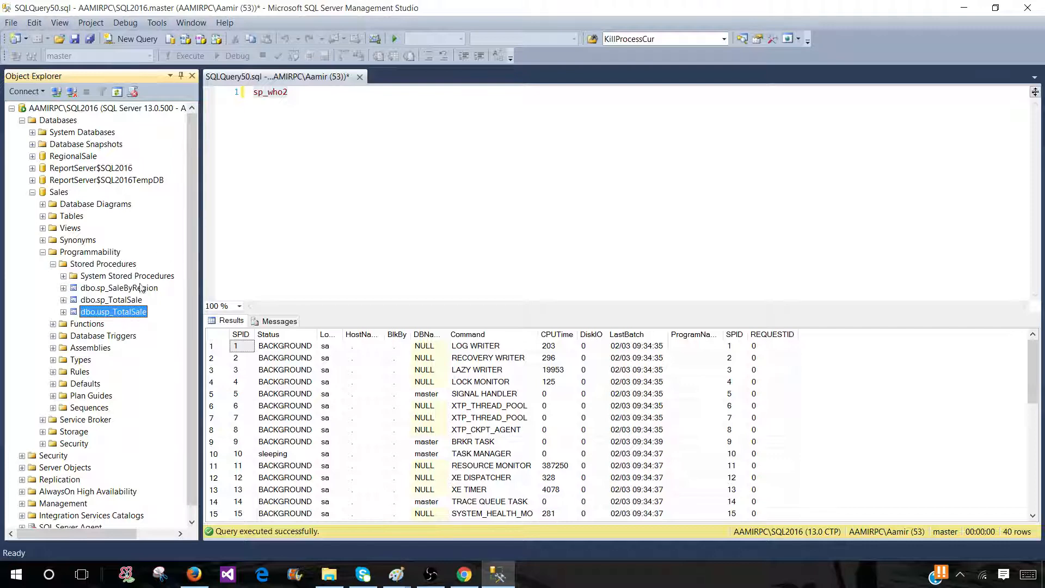
- Show Tools > Options > Environment > Keyboard > Query Shortcuts listing sp_help, sp_who and sp_lock
{"action": "left_click", "coordinate": [158, 22]}
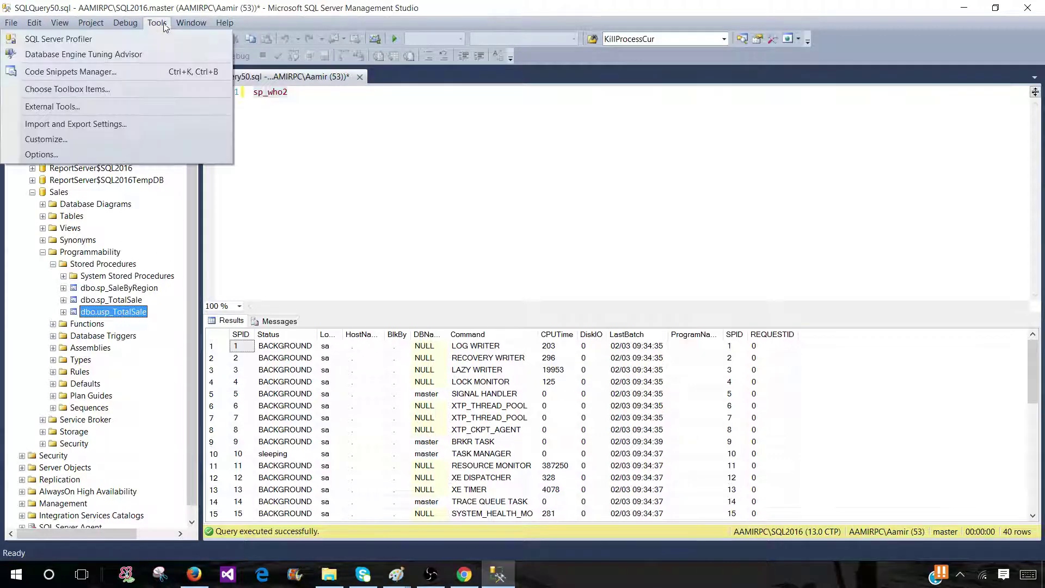
{"action": "left_click", "coordinate": [105, 155]}
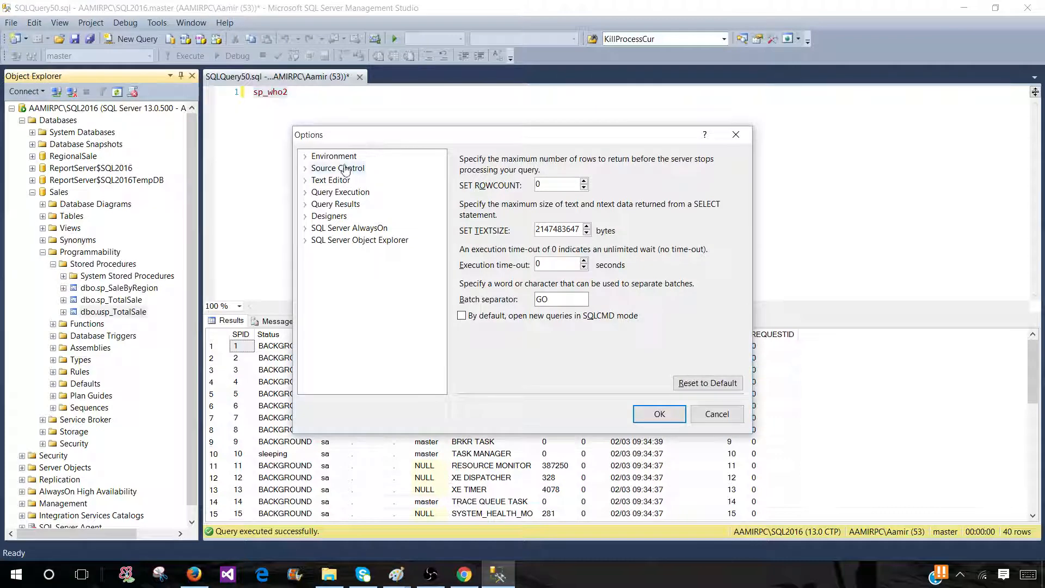
{"action": "left_click", "coordinate": [305, 155]}
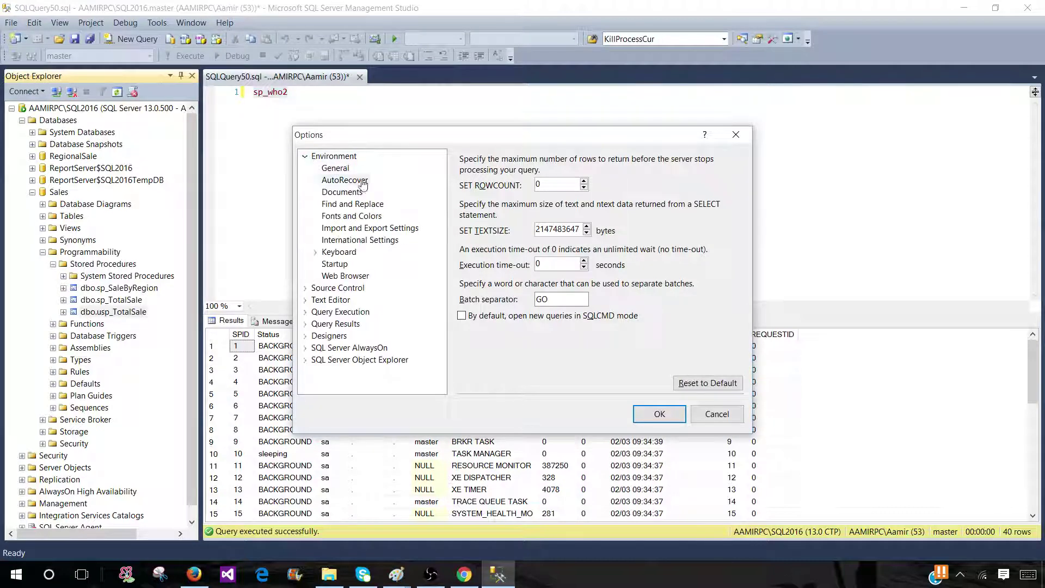
{"action": "left_click", "coordinate": [337, 252]}
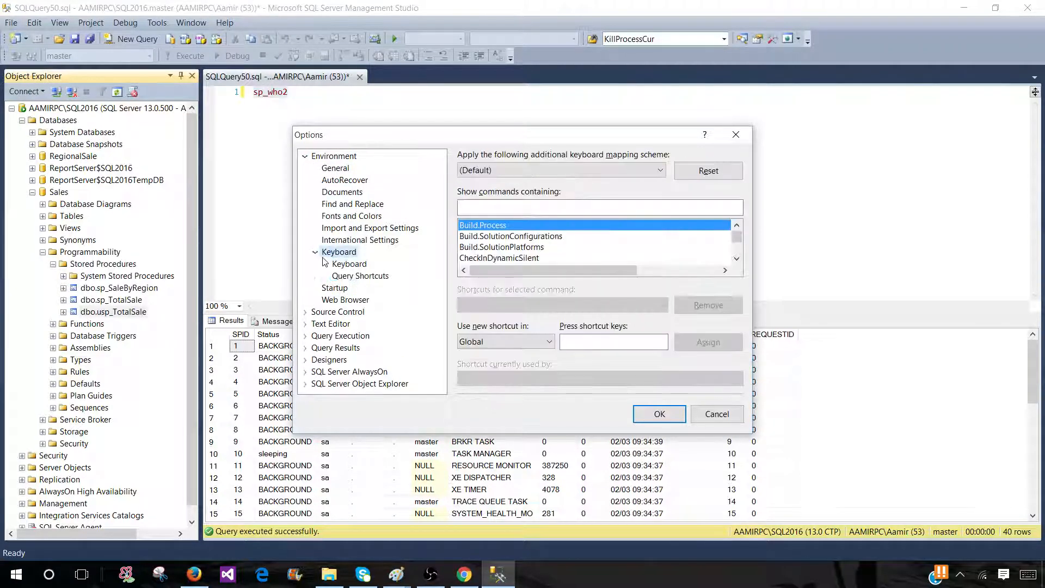
{"action": "left_click", "coordinate": [361, 276]}
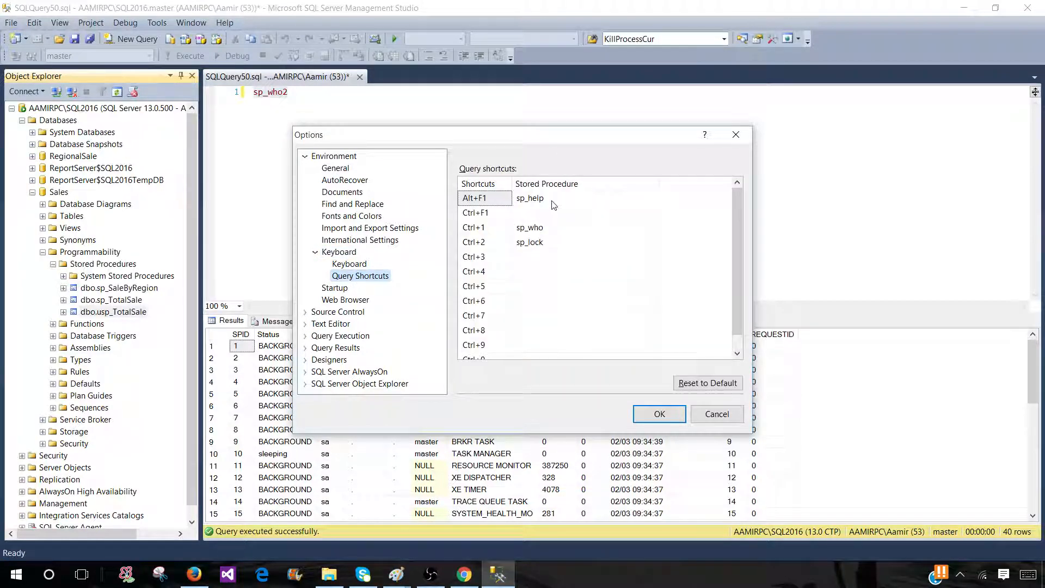
{"action": "left_click", "coordinate": [554, 204]}
{"action": "left_click", "coordinate": [546, 231]}
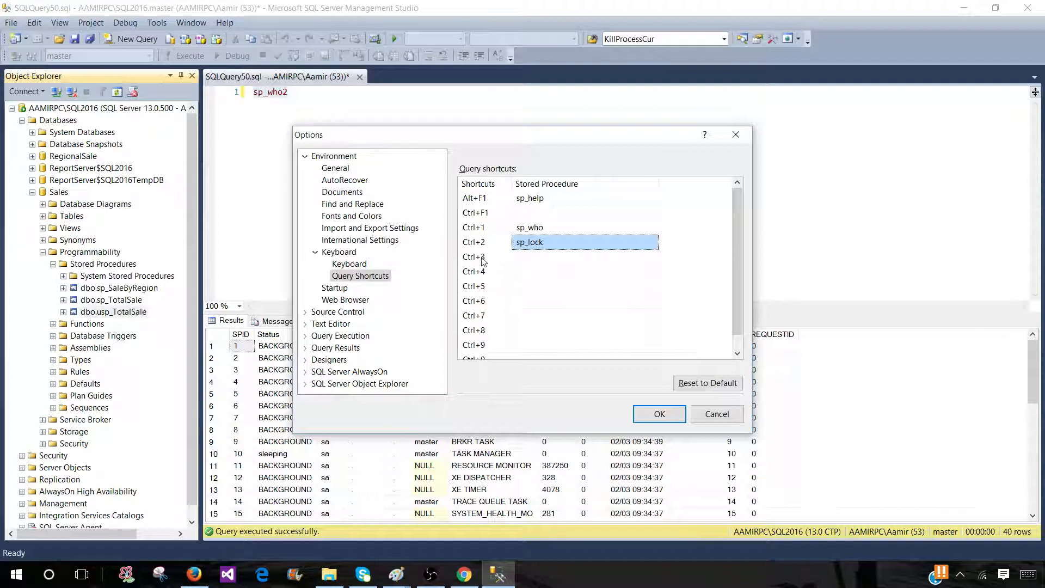
- Enter sp_who2 as the stored procedure for the Ctrl+3 shortcut
{"action": "left_click", "coordinate": [530, 259]}
{"action": "type", "text": "sp_"}
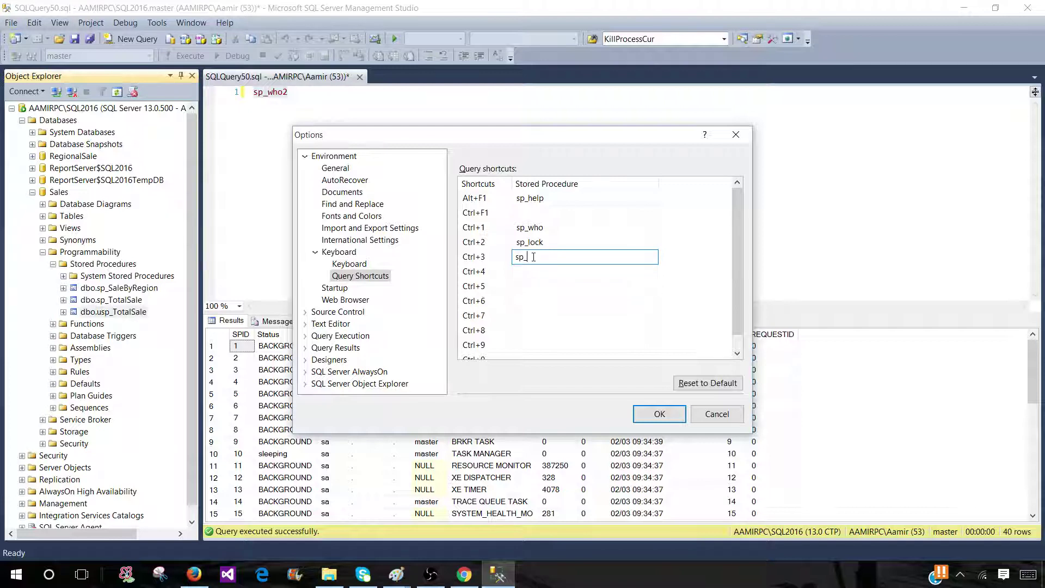
{"action": "type", "text": "who"}
{"action": "type", "text": "2"}
- Map Ctrl+4 to Sales.dbo.usp_TotalSale and confirm the Options dialog with OK
{"action": "left_click", "coordinate": [526, 275]}
{"action": "type", "text": "d"}
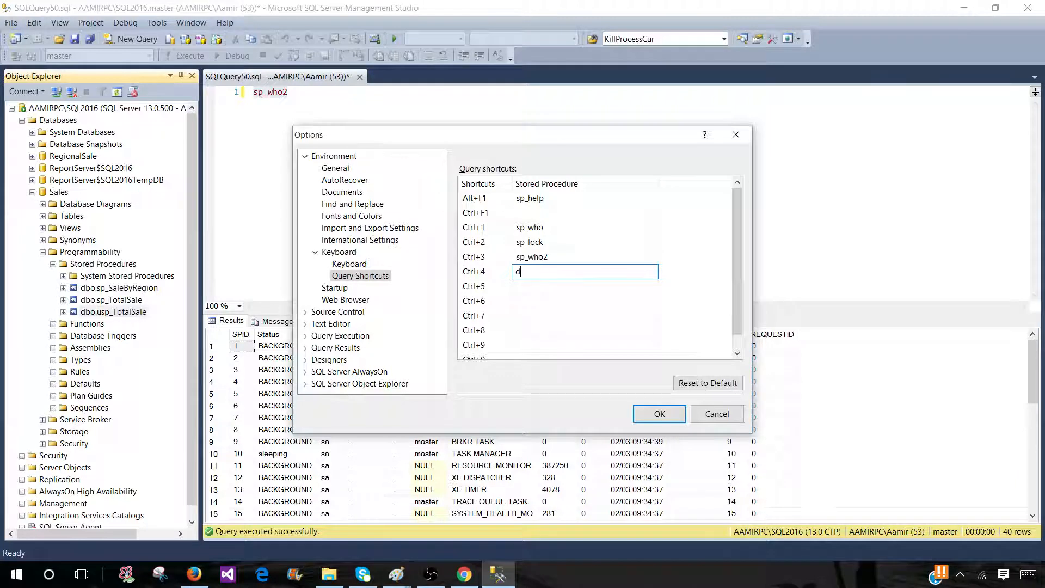
{"action": "type", "text": "Sales.dbo.usp_To"}
{"action": "type", "text": "talSal"}
{"action": "type", "text": "Sale"}
{"action": "type", "text": "s."}
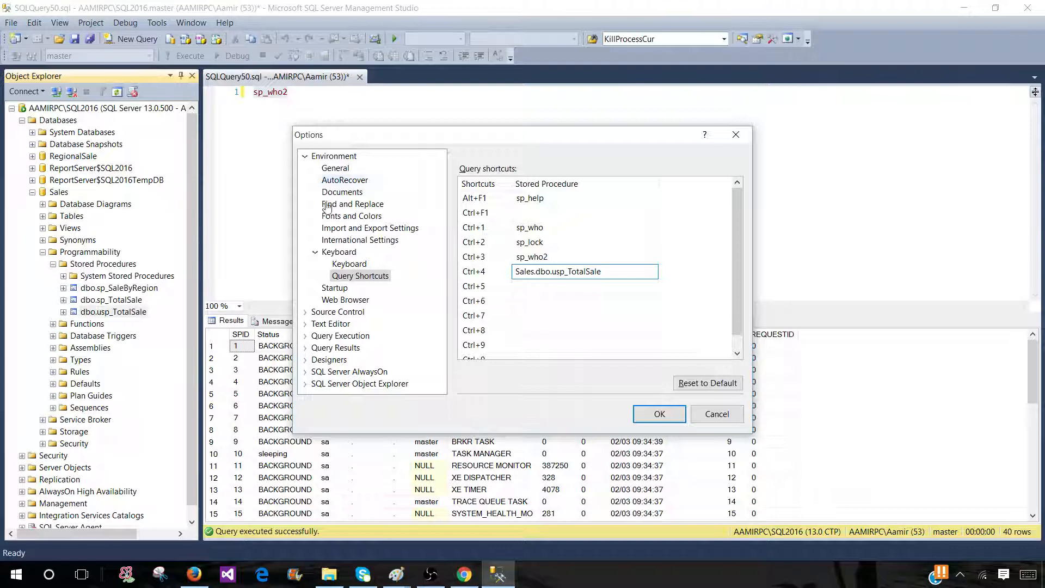
{"action": "left_click_drag", "start_coordinate": [624, 271], "coordinate": [516, 272]}
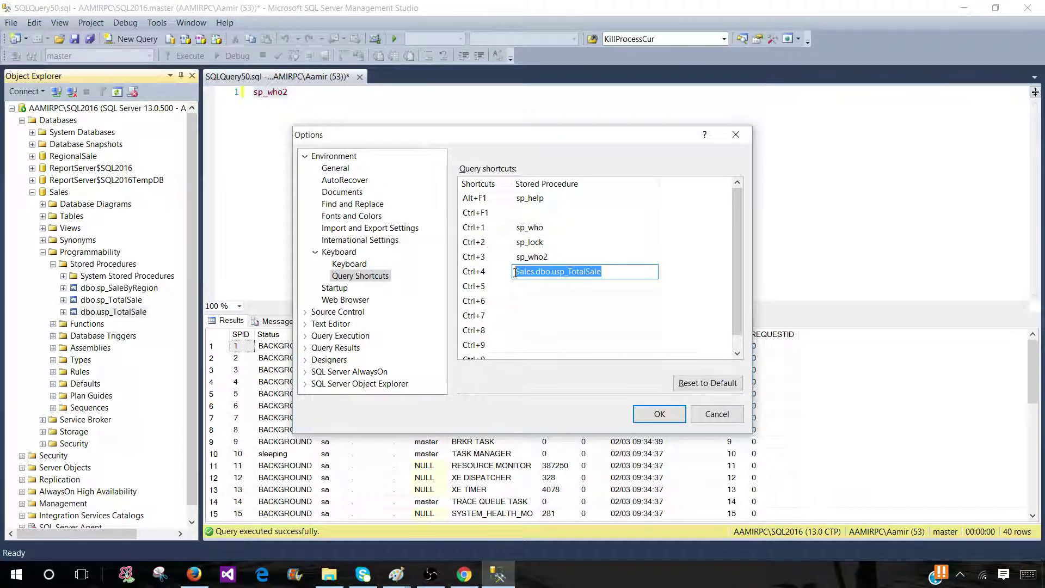
{"action": "left_click", "coordinate": [546, 271]}
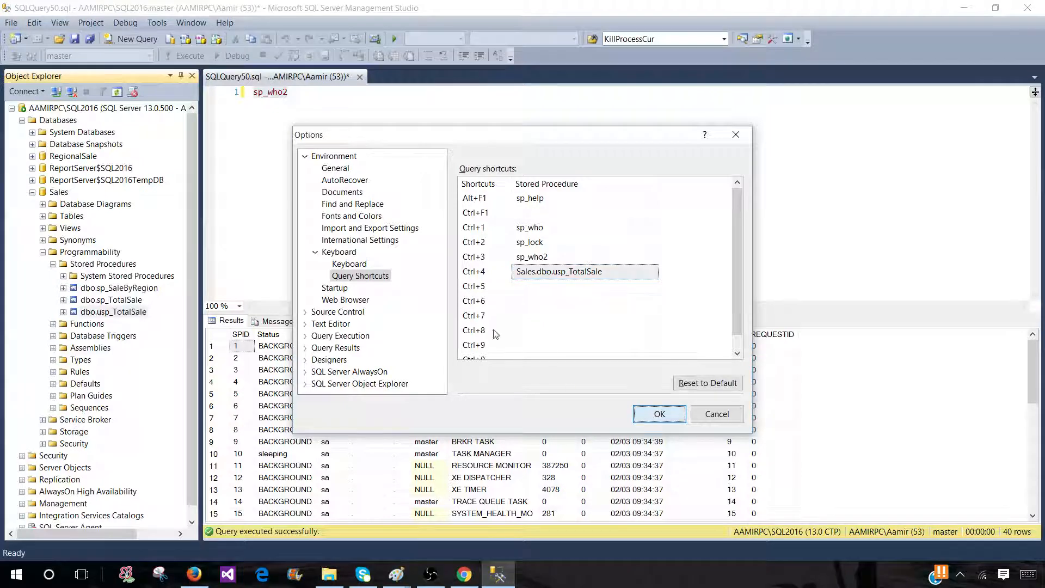
{"action": "left_click", "coordinate": [656, 414]}
- Close the sp_who2 query window without saving changes
{"action": "left_click", "coordinate": [359, 76]}
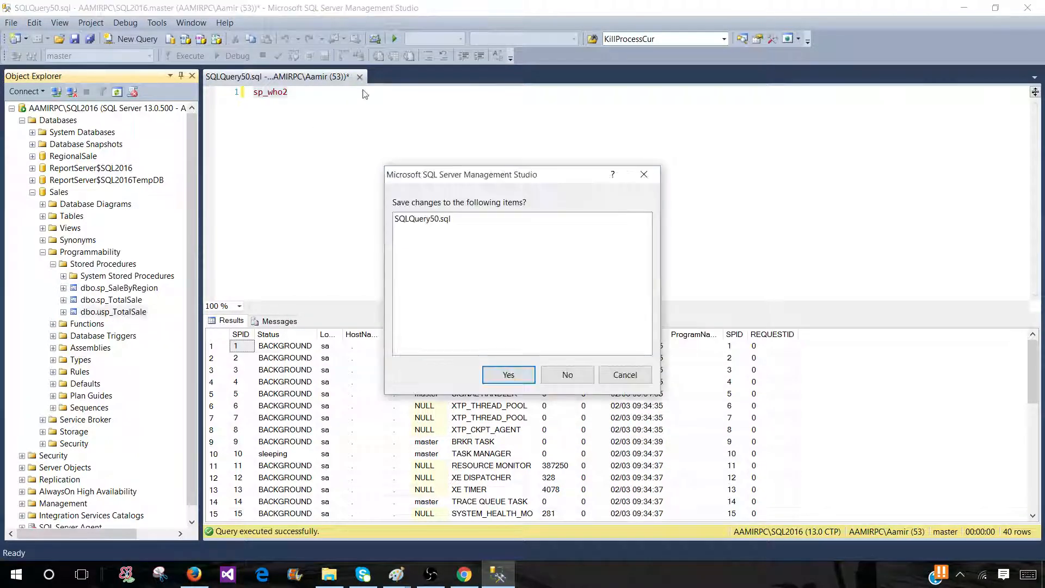
{"action": "left_click", "coordinate": [564, 376]}
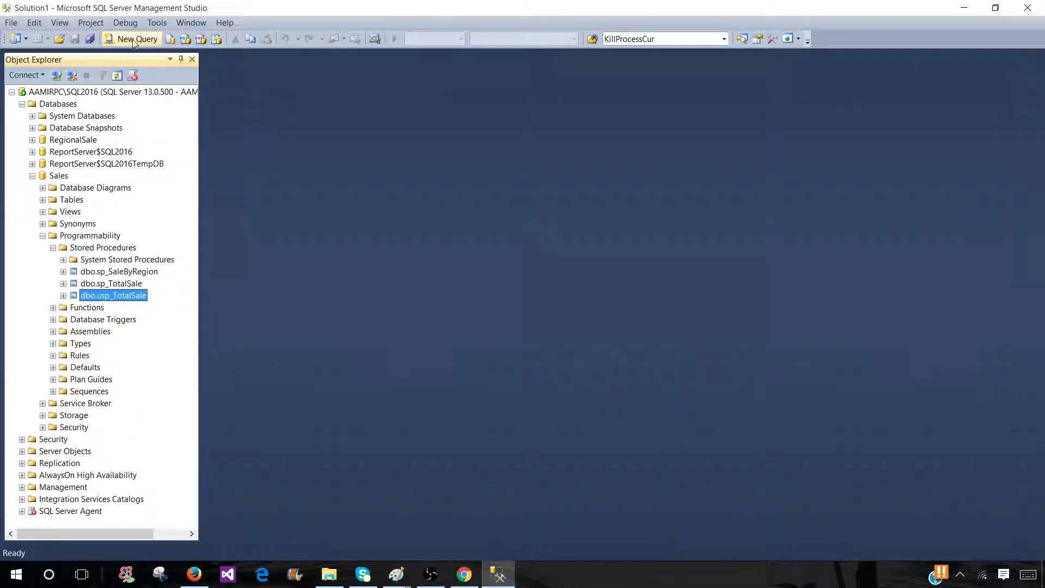
- In a new query window, run sp_who2 through the Ctrl+3 shortcut and view its sessions
{"action": "left_click", "coordinate": [136, 38]}
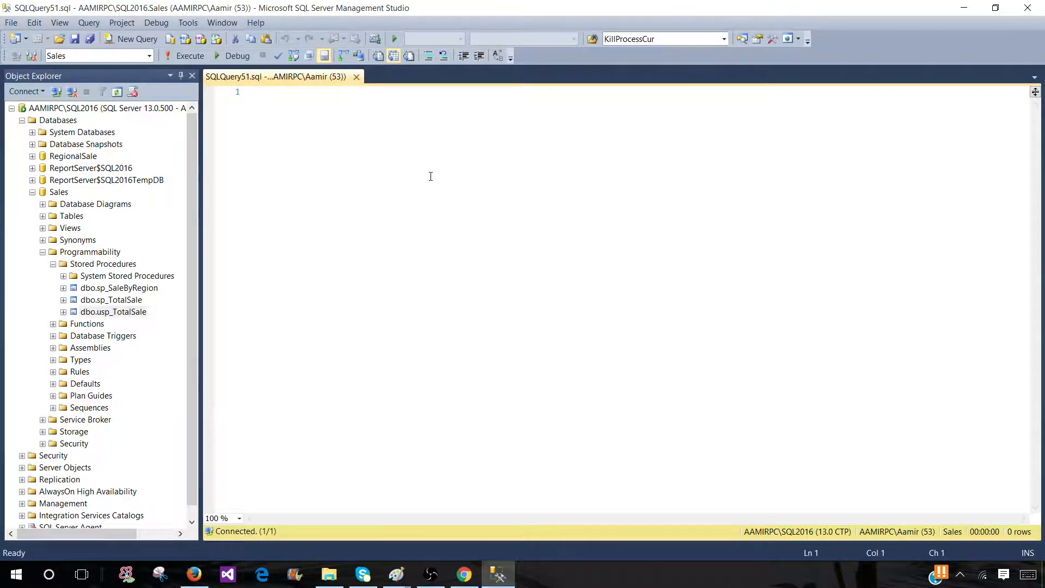
{"action": "key", "text": "ctrl+1"}
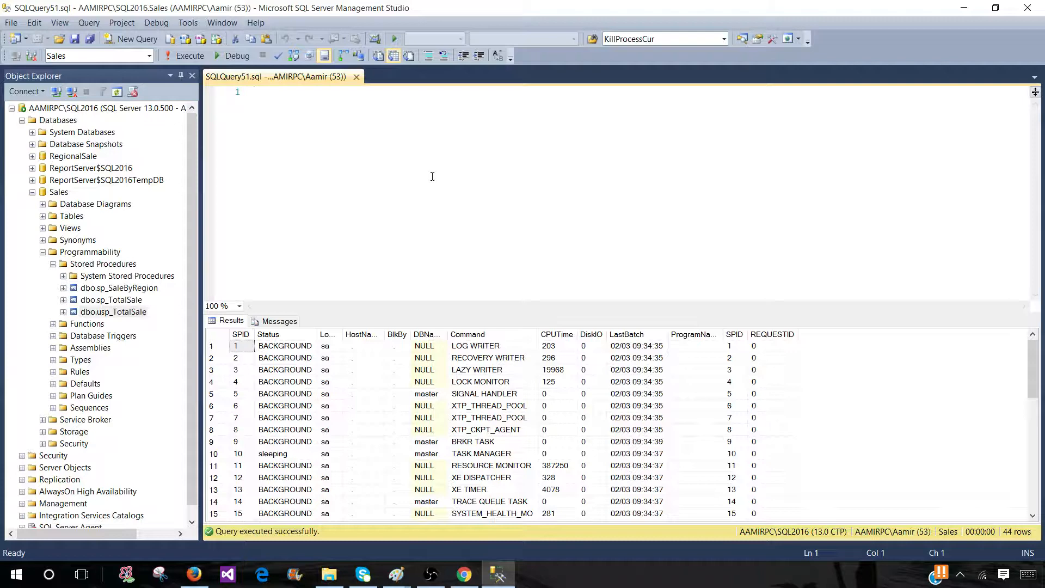
{"action": "left_click", "coordinate": [397, 358]}
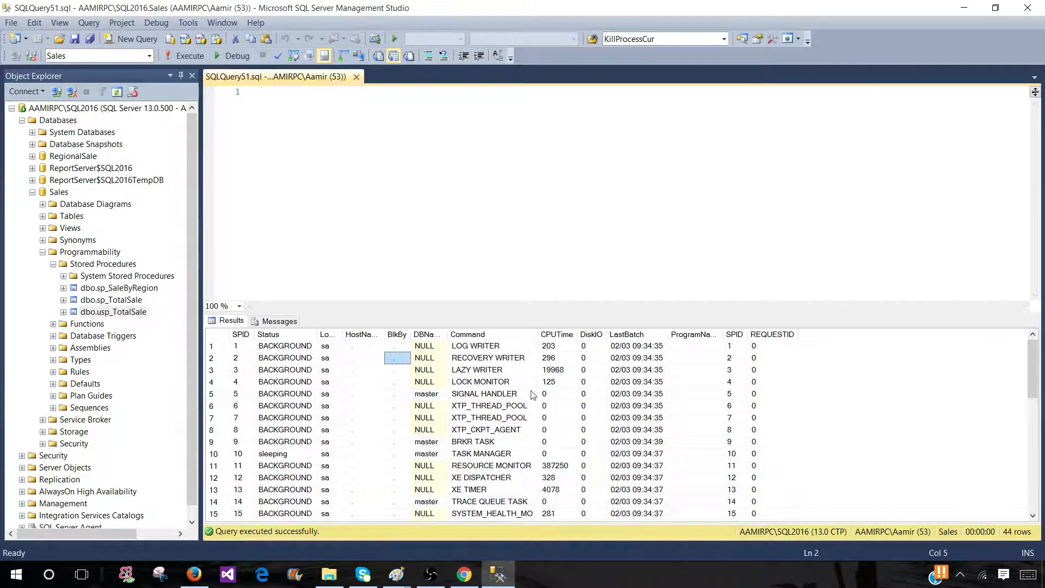
{"action": "scroll", "coordinate": [532, 394], "scroll_direction": "down", "scroll_amount": 5}
{"action": "scroll", "coordinate": [531, 394], "scroll_direction": "up", "scroll_amount": 1}
- Run usp_TotalSale through the Ctrl+4 shortcut and select its 12 sales rows
{"action": "left_click", "coordinate": [318, 135]}
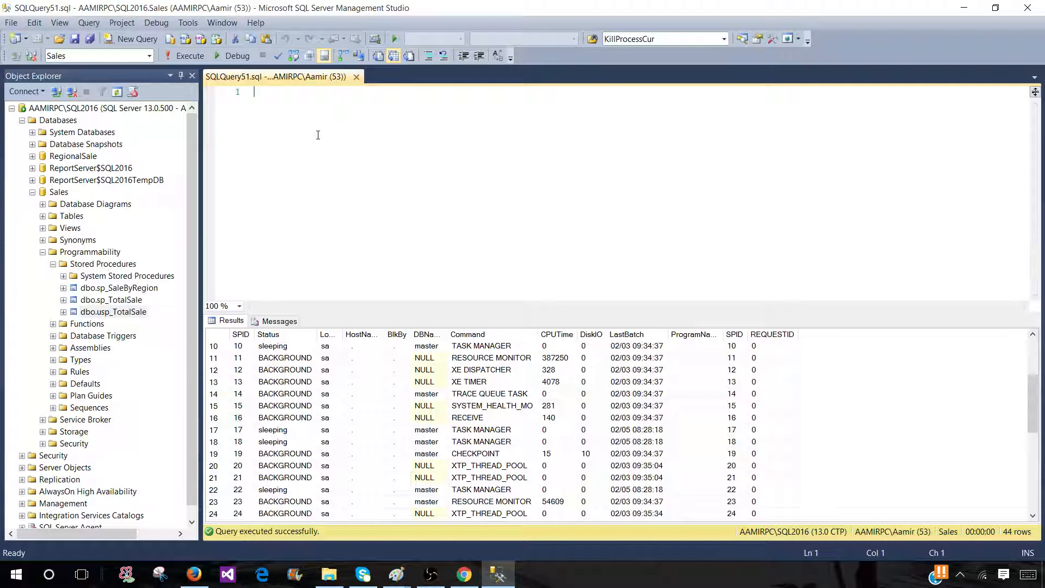
{"action": "key", "text": "F5"}
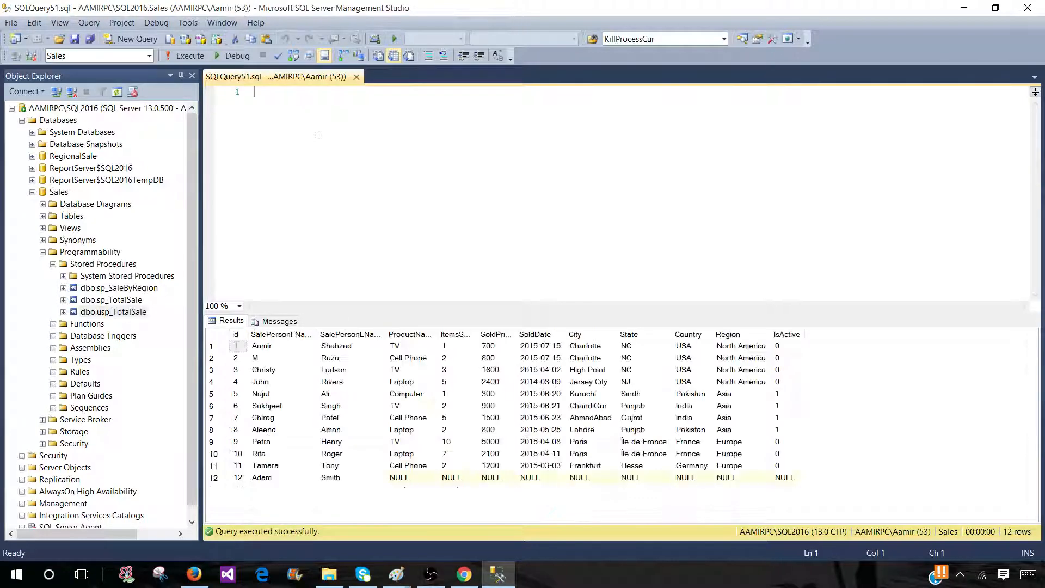
{"action": "left_click", "coordinate": [216, 340]}
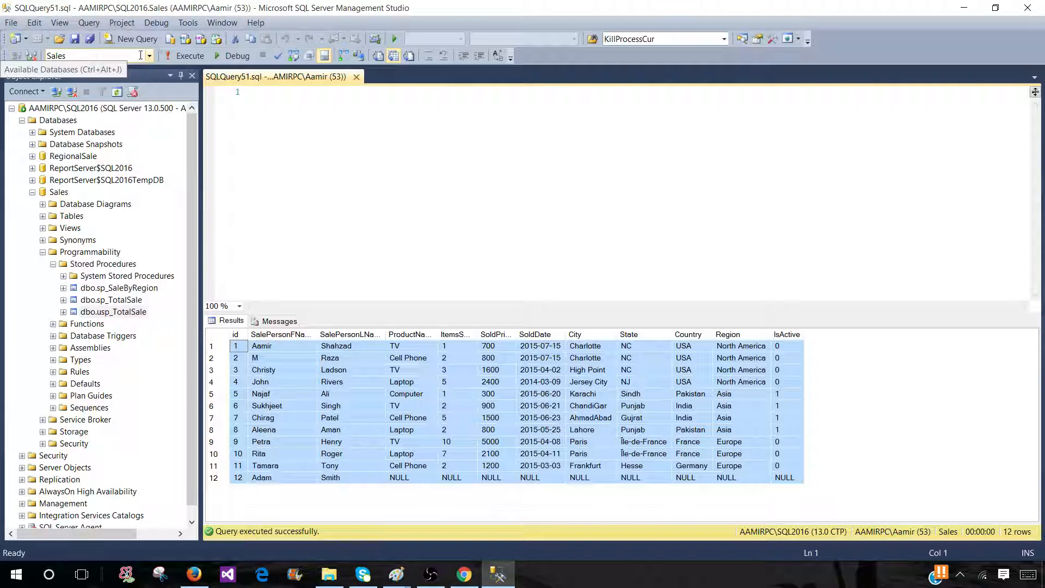
- Close the query, start a new one on master, and get the 12-row usp_TotalSale results via Ctrl+4
{"action": "left_click", "coordinate": [356, 77]}
{"action": "left_click", "coordinate": [32, 175]}
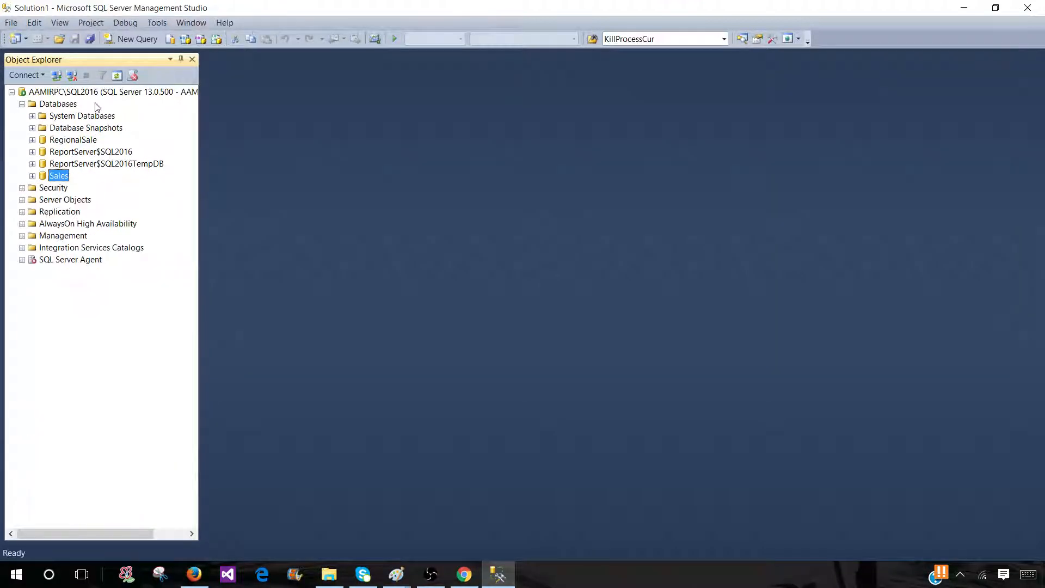
{"action": "left_click", "coordinate": [82, 116]}
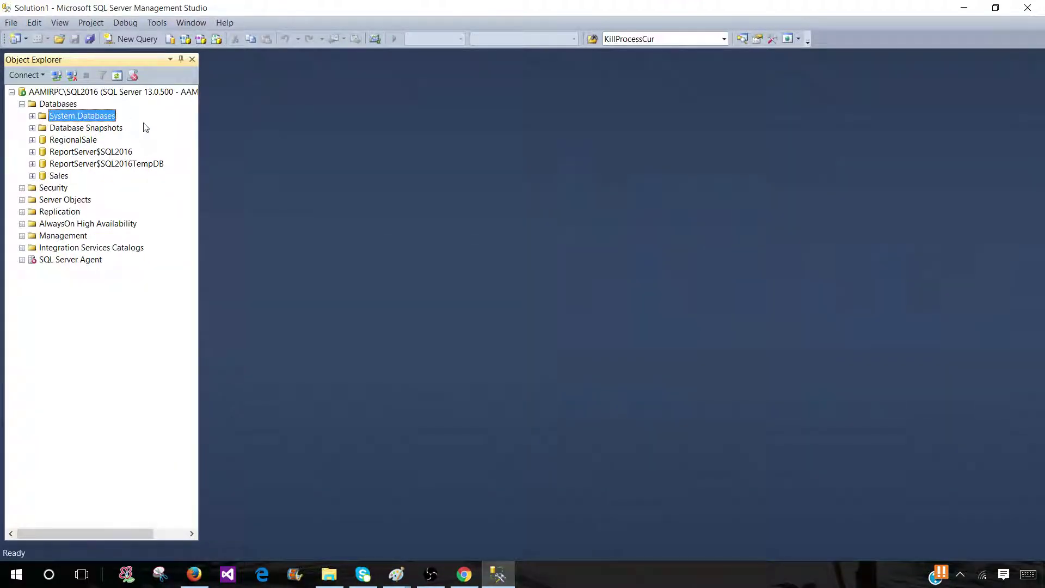
{"action": "left_click", "coordinate": [136, 39]}
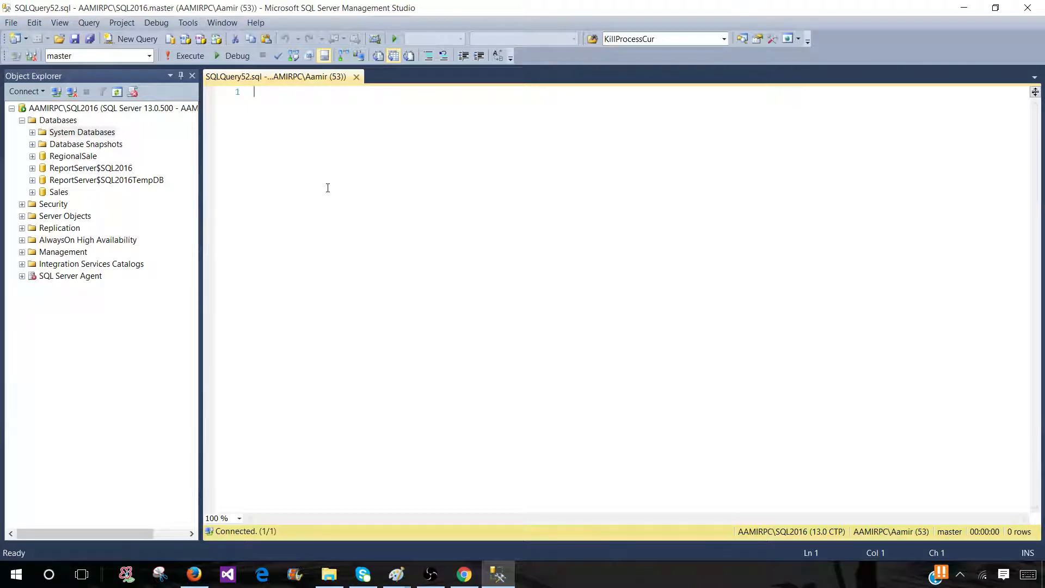
{"action": "key", "text": "ctrl+1"}
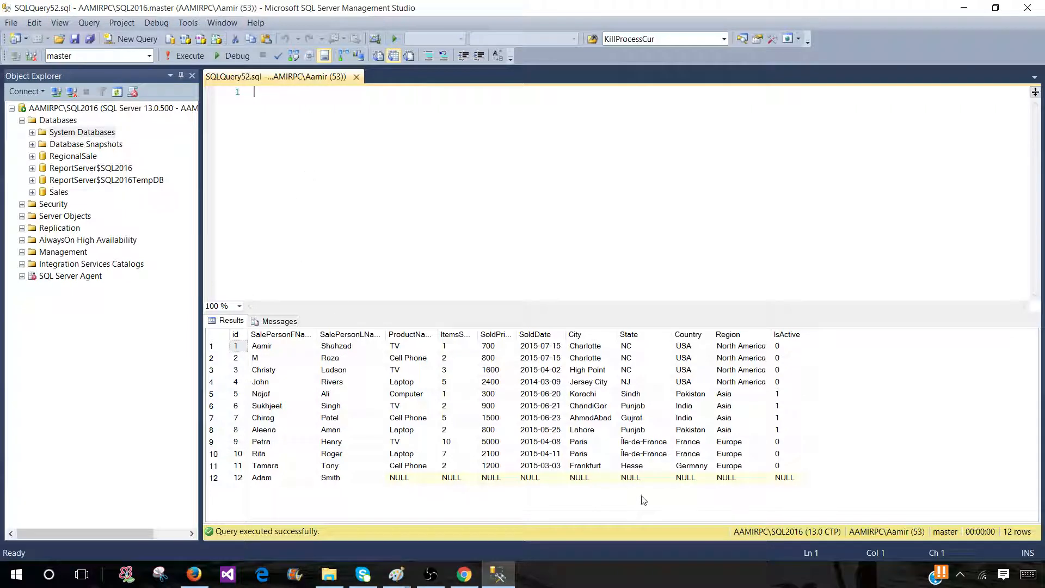
{"action": "left_click", "coordinate": [670, 580]}
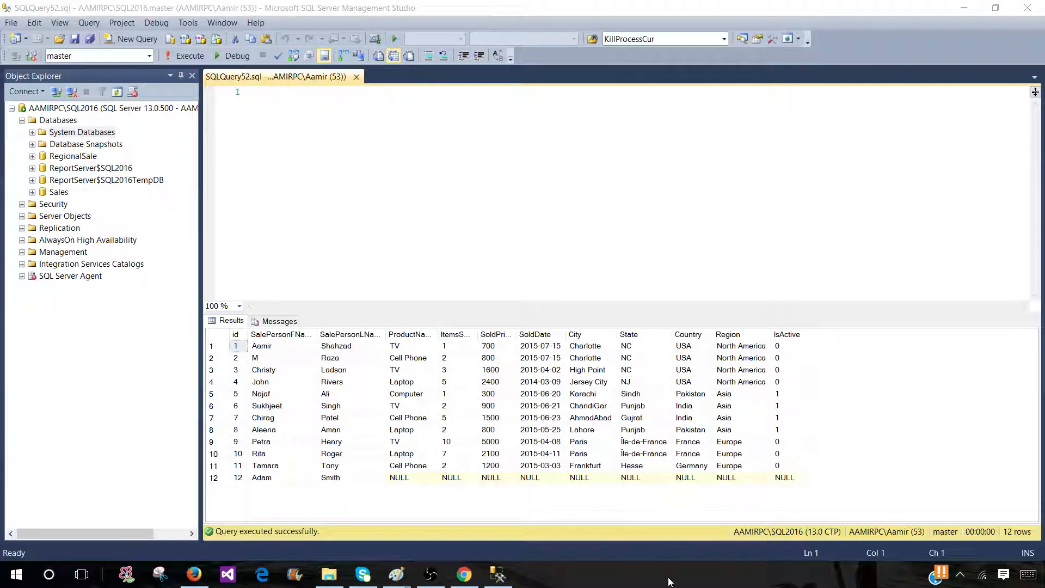